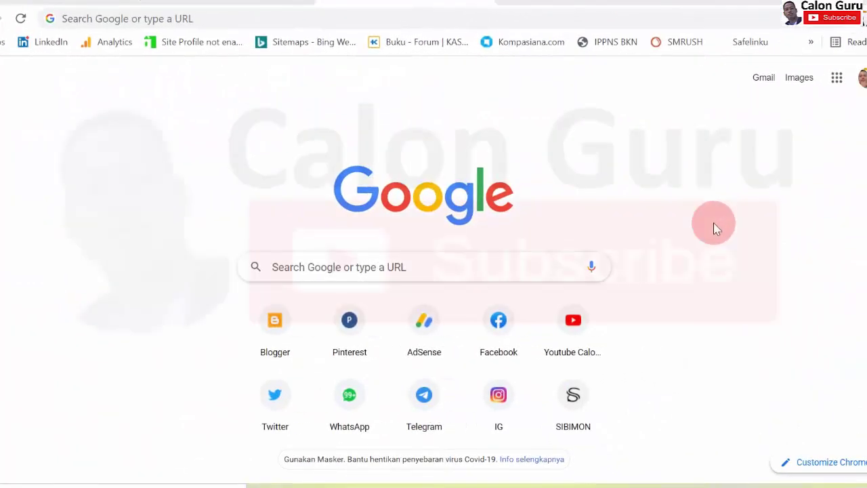
Step: Open sscasn.bkn.go.id, go to its login page, dismiss the browser notice and sign in with the filled-in account credentials
{"action": "left_click", "coordinate": [229, 16]}
{"action": "type", "text": "sscasn.bkn.go.id"}
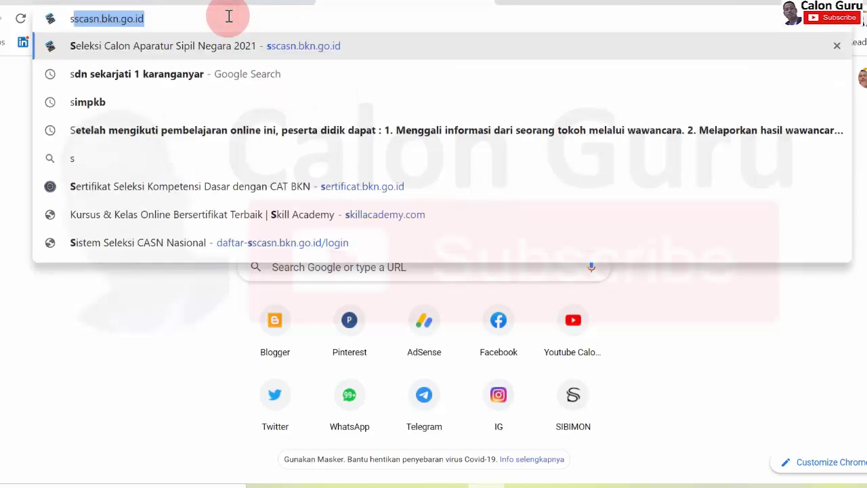
{"action": "key", "text": "Return"}
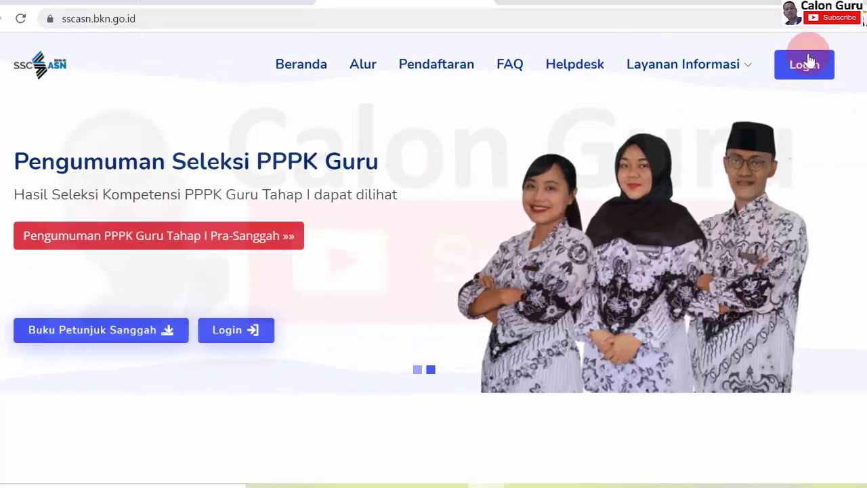
{"action": "left_click", "coordinate": [804, 68]}
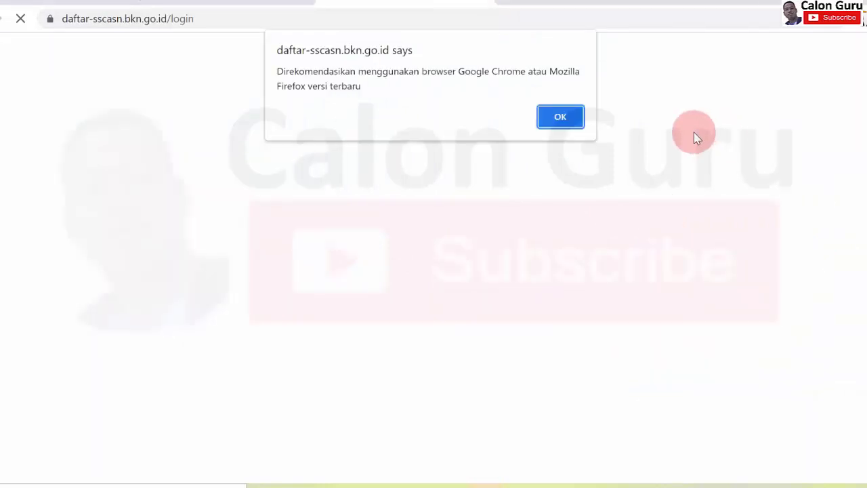
{"action": "left_click", "coordinate": [559, 118]}
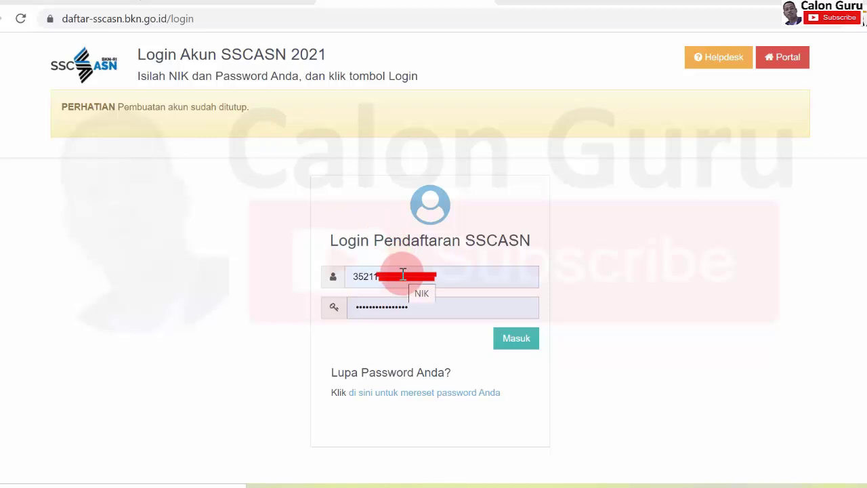
{"action": "left_click", "coordinate": [512, 344]}
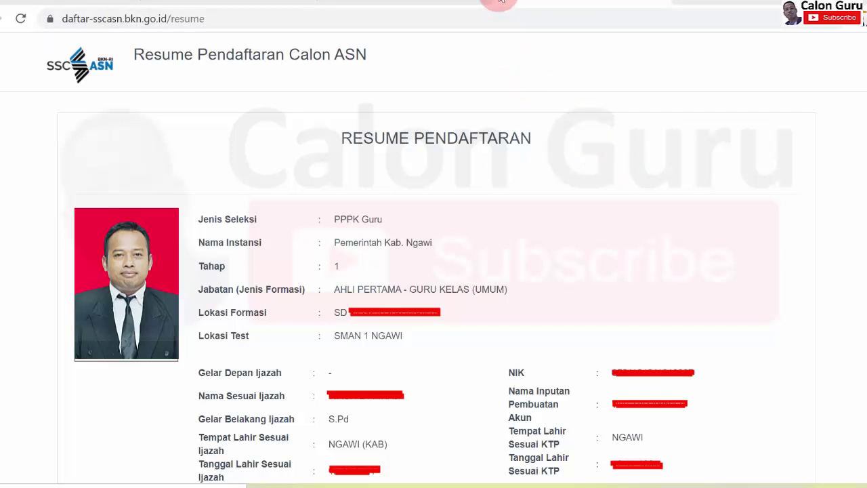
Step: Open the stage 2 formation selection form (Memilih Formasi Tahap 2) from the registration resume
{"action": "scroll", "coordinate": [611, 283], "scroll_direction": "down", "scroll_amount": 15}
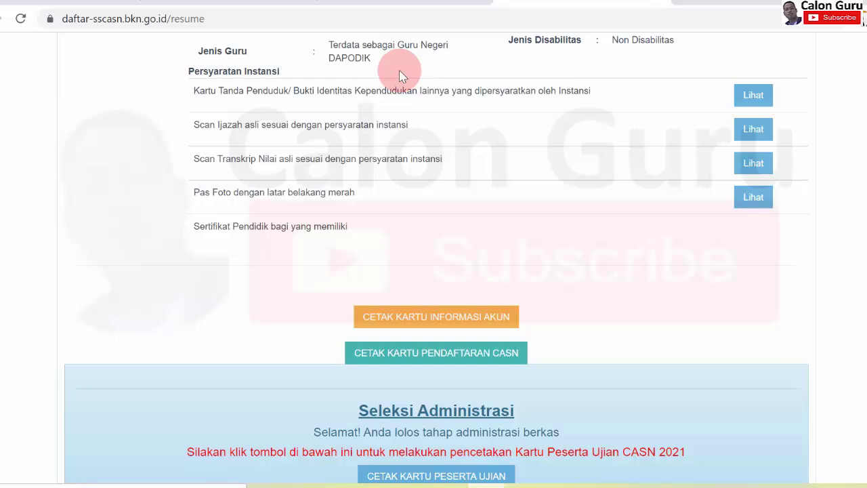
{"action": "scroll", "coordinate": [436, 271], "scroll_direction": "down", "scroll_amount": 4}
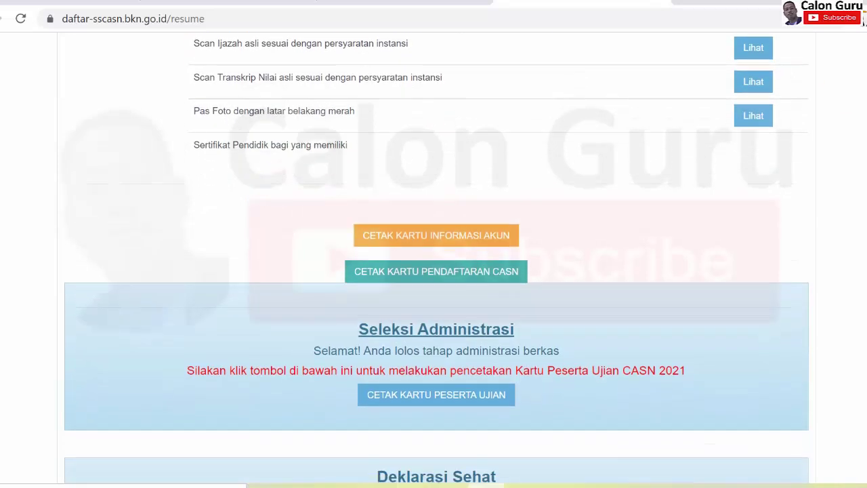
{"action": "scroll", "coordinate": [436, 271], "scroll_direction": "down", "scroll_amount": 1}
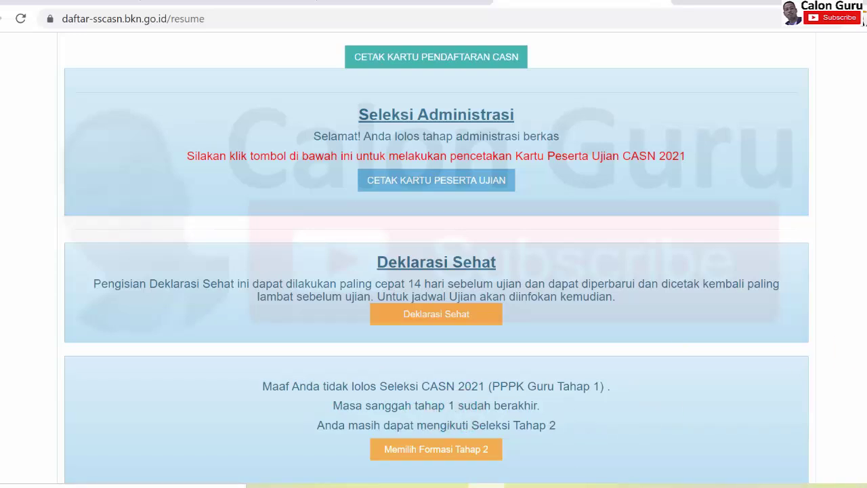
{"action": "scroll", "coordinate": [437, 258], "scroll_direction": "down", "scroll_amount": 1}
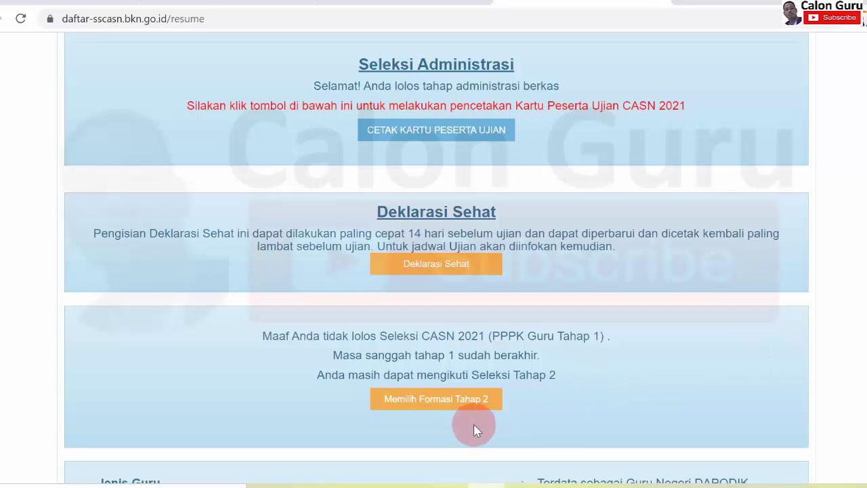
{"action": "left_click", "coordinate": [429, 401]}
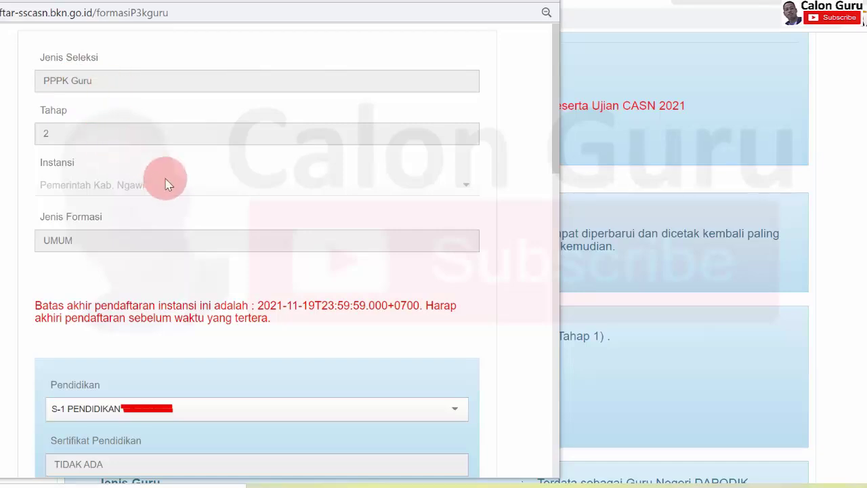
Step: Check the available choices for Instansi, Lokasi Formasi and Jabatan on the stage 2 form, keeping the existing selections
{"action": "left_click", "coordinate": [465, 186]}
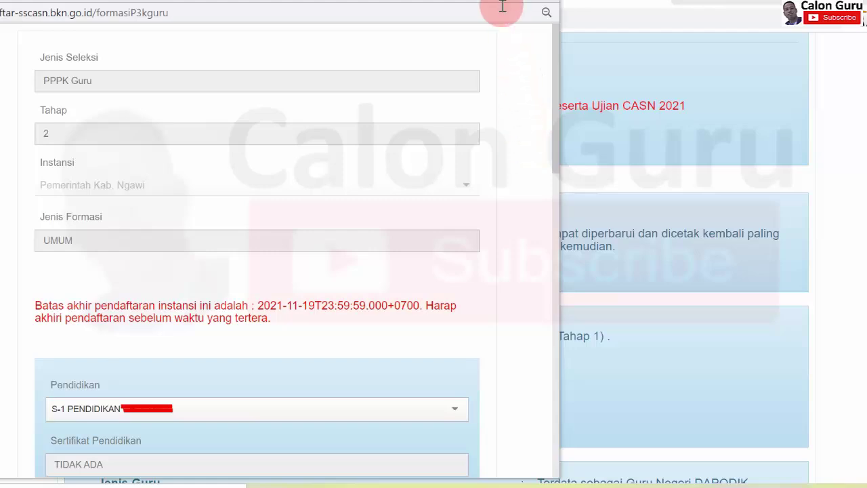
{"action": "scroll", "coordinate": [545, 312], "scroll_direction": "down", "scroll_amount": 5}
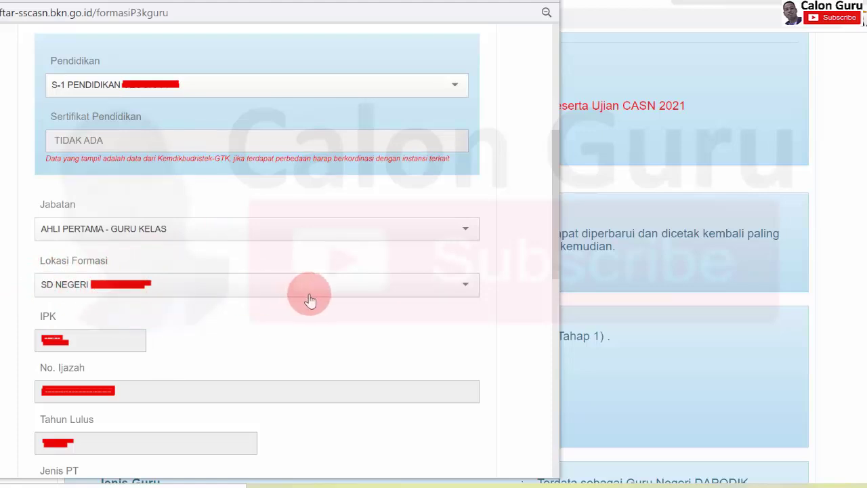
{"action": "left_click", "coordinate": [467, 294]}
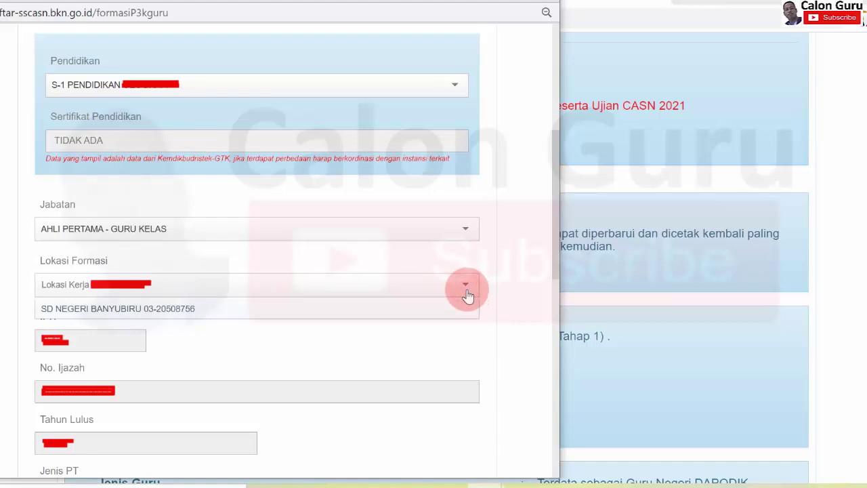
{"action": "left_click", "coordinate": [467, 293]}
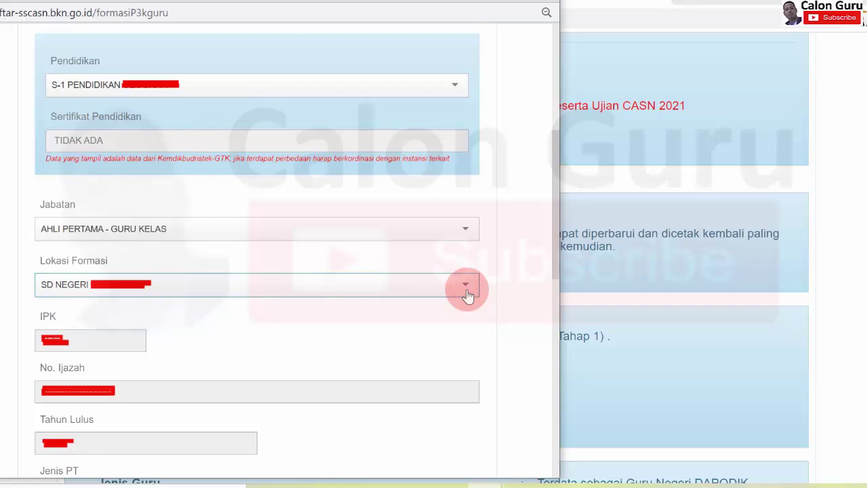
{"action": "left_click", "coordinate": [467, 294]}
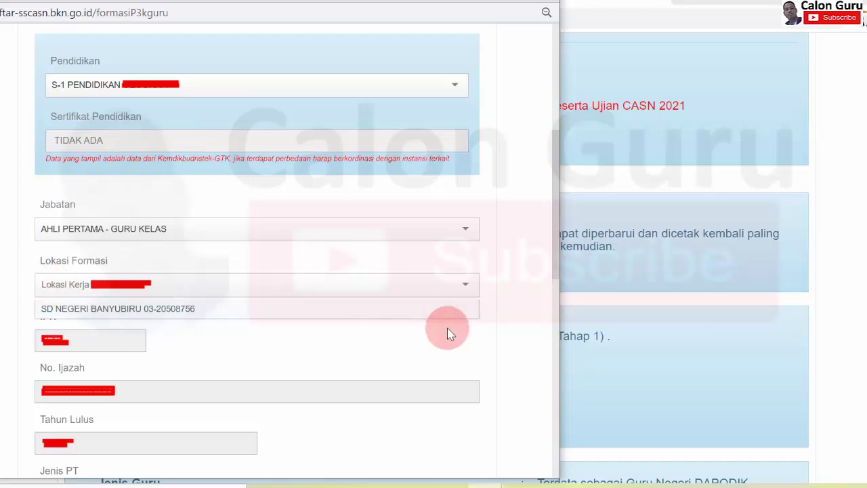
{"action": "key", "text": "Return"}
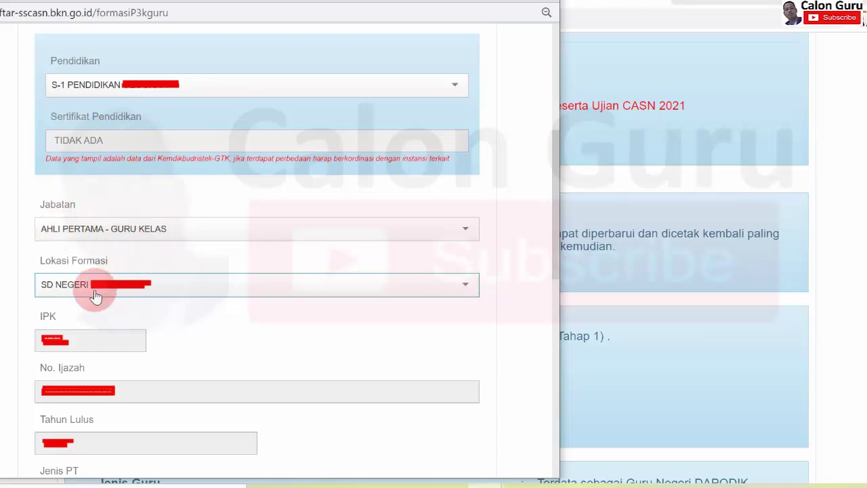
{"action": "left_click", "coordinate": [465, 229]}
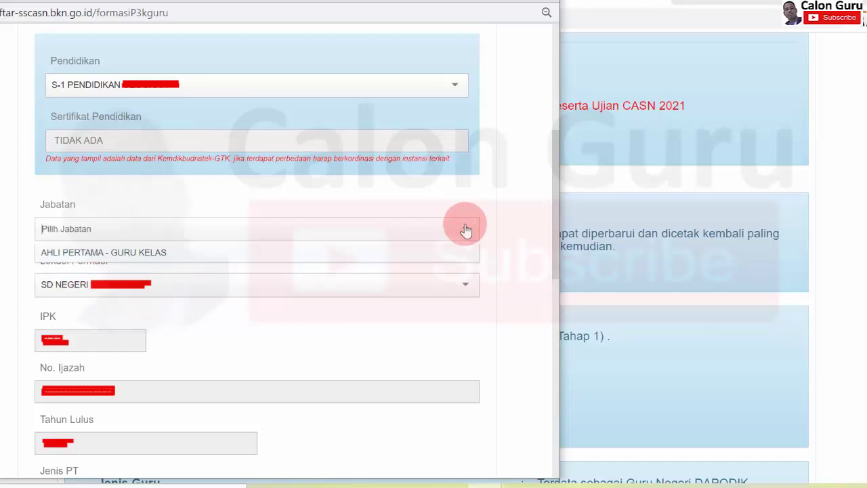
{"action": "left_click", "coordinate": [522, 219]}
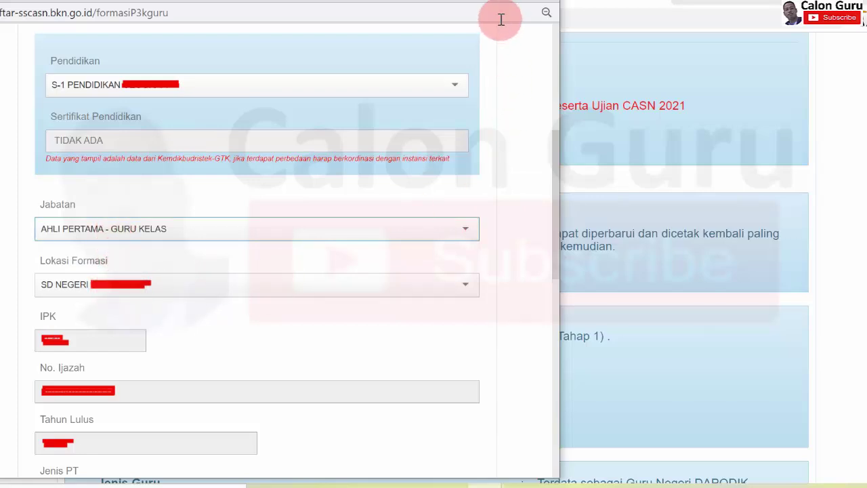
Step: Enter the displayed CAPTCHA code at the end of the stage 2 formation form
{"action": "scroll", "coordinate": [490, 202], "scroll_direction": "down", "scroll_amount": 7}
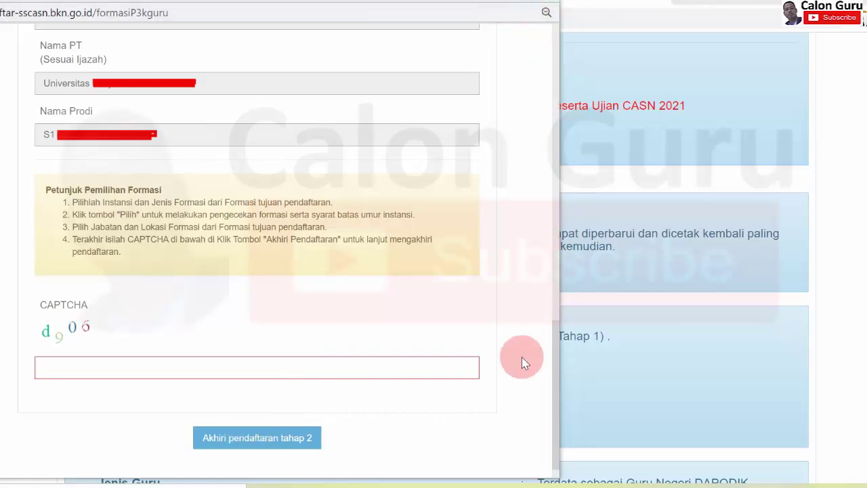
{"action": "left_click", "coordinate": [174, 369]}
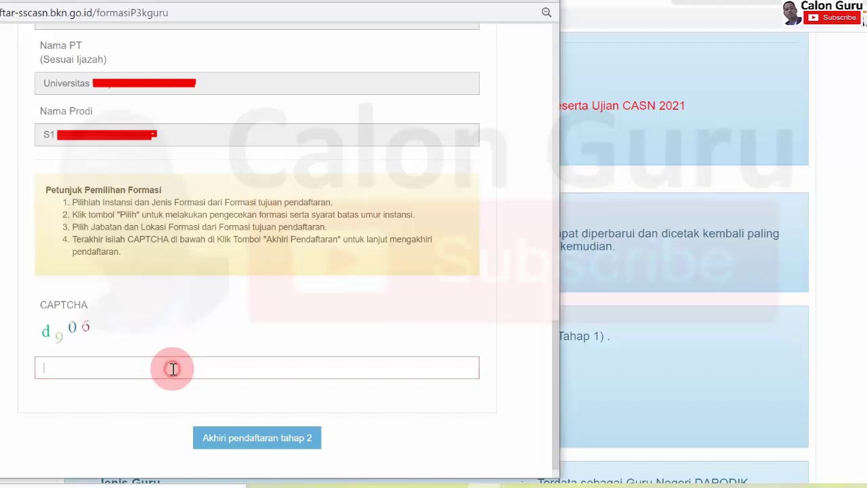
{"action": "type", "text": "d9"}
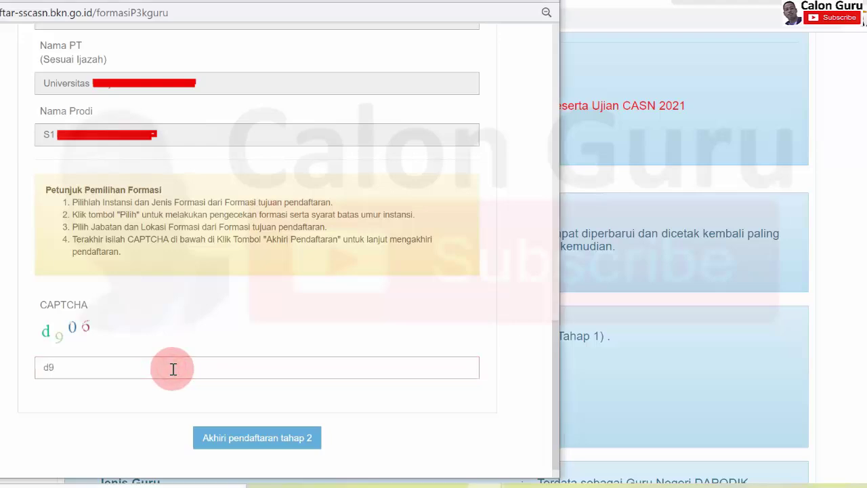
{"action": "type", "text": "06"}
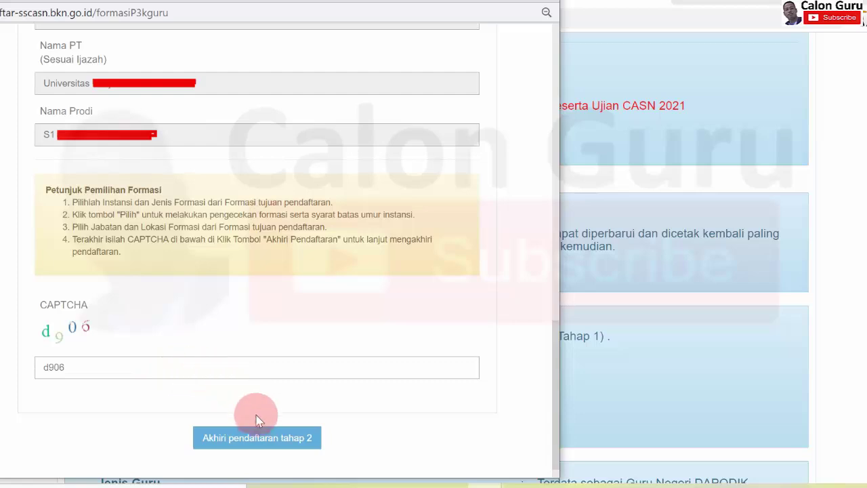
Step: End the stage 2 registration, confirm processing it with Iya, and acknowledge the closing message
{"action": "left_click", "coordinate": [253, 440]}
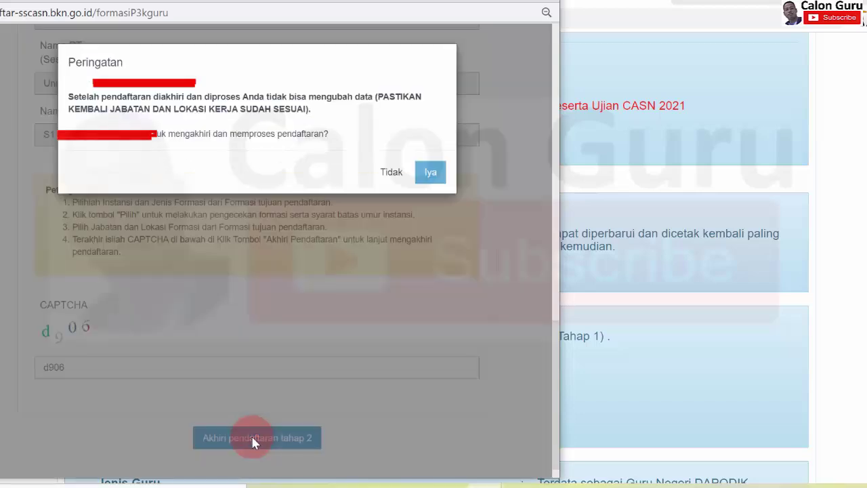
{"action": "left_click", "coordinate": [400, 169]}
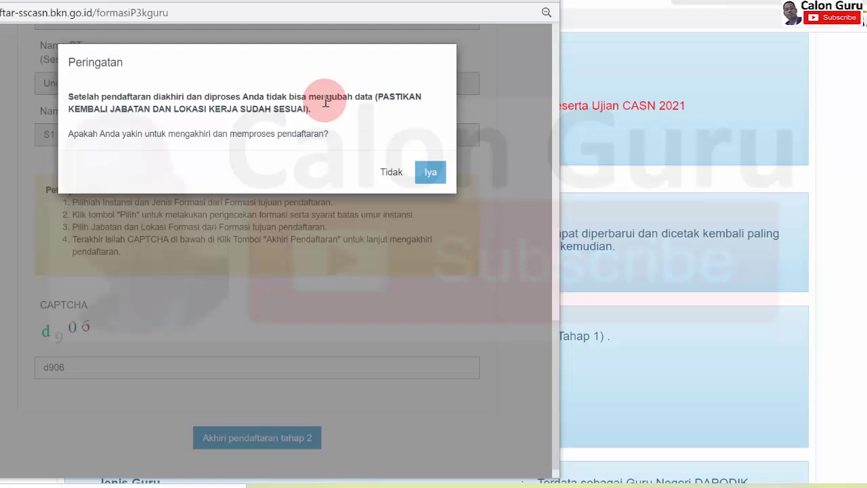
{"action": "left_click", "coordinate": [424, 175]}
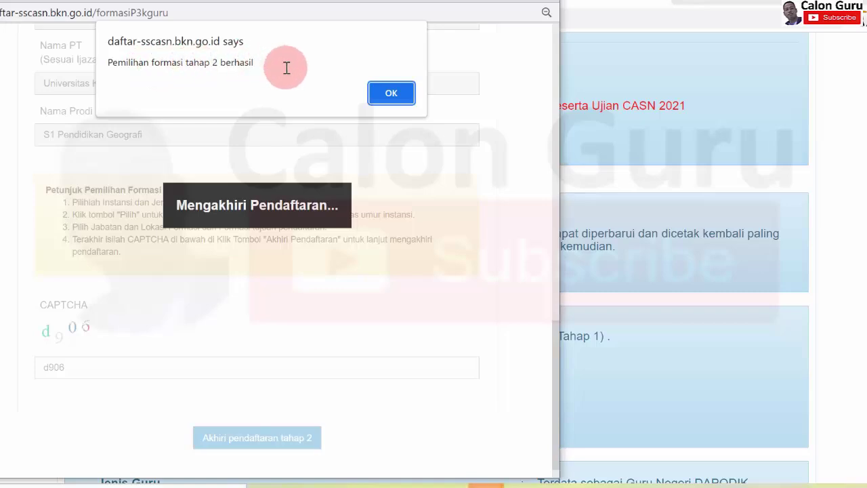
{"action": "left_click", "coordinate": [392, 93]}
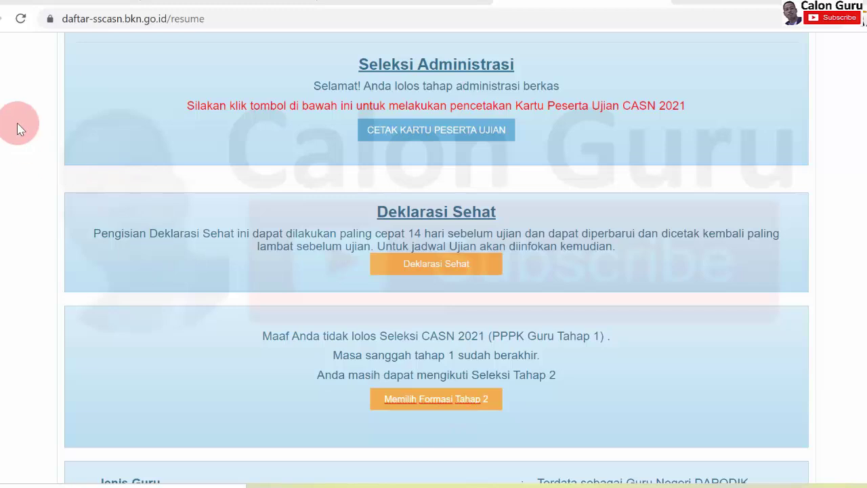
Step: Reload the registration resume, circle the Tahap value, and underline the Jabatan, Lokasi Formasi and Lokasi Test entries
{"action": "left_click", "coordinate": [21, 25]}
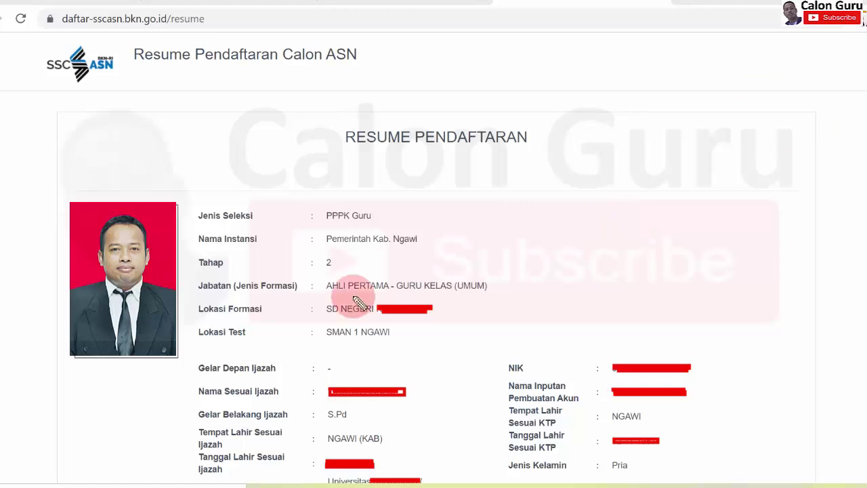
{"action": "left_click", "coordinate": [332, 254]}
{"action": "mouse_move", "coordinate": [337, 256]}
{"action": "left_mouse_down"}
{"action": "mouse_move", "coordinate": [315, 265]}
{"action": "mouse_move", "coordinate": [331, 276]}
{"action": "mouse_move", "coordinate": [350, 254]}
{"action": "left_mouse_up"}
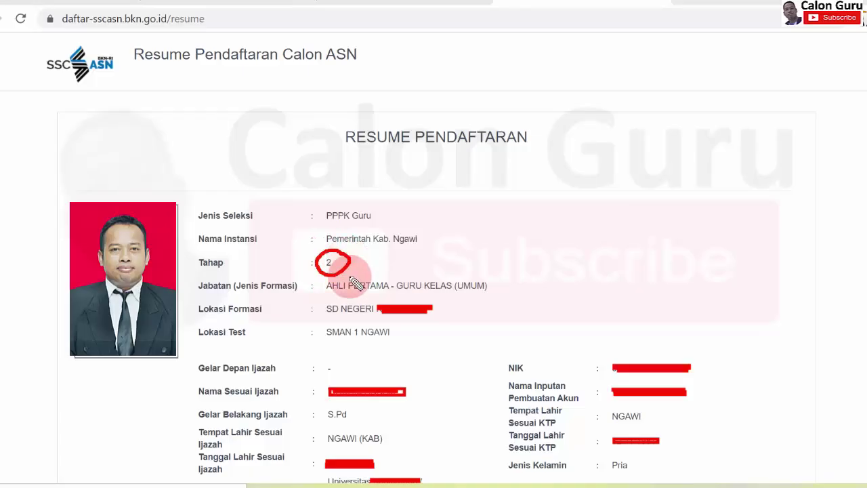
{"action": "left_click_drag", "start_coordinate": [330, 295], "coordinate": [457, 296]}
{"action": "left_click_drag", "start_coordinate": [316, 316], "coordinate": [380, 324]}
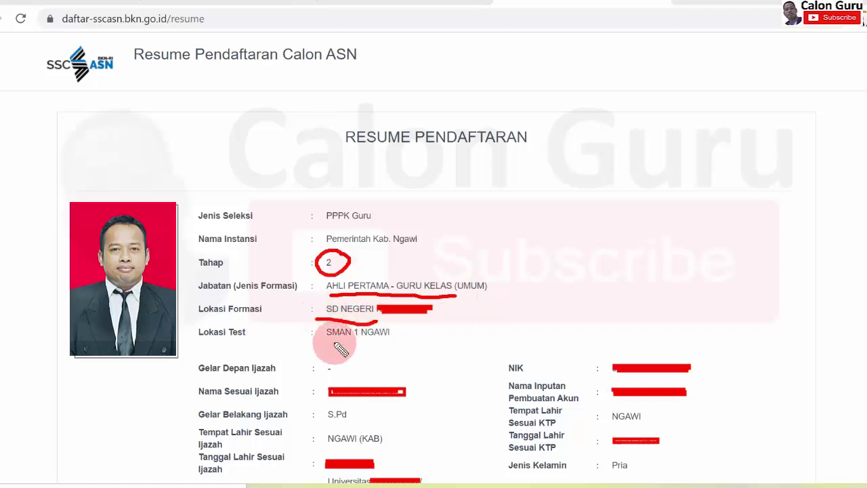
{"action": "left_click_drag", "start_coordinate": [329, 345], "coordinate": [436, 337]}
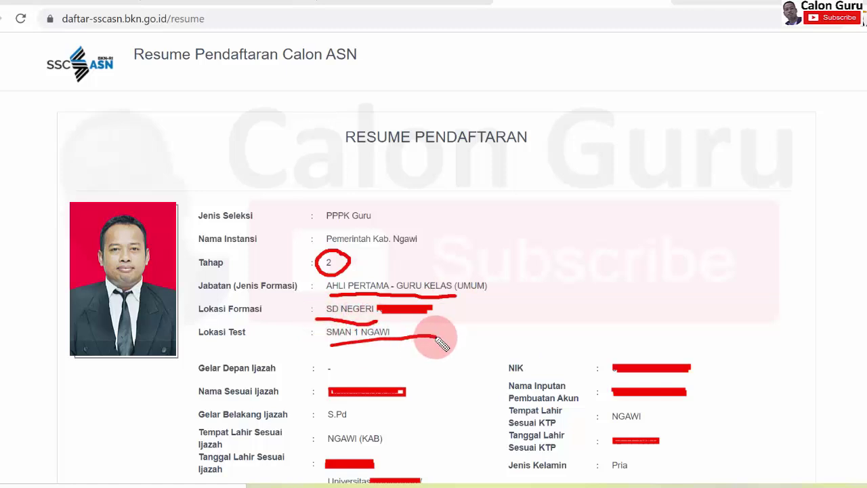